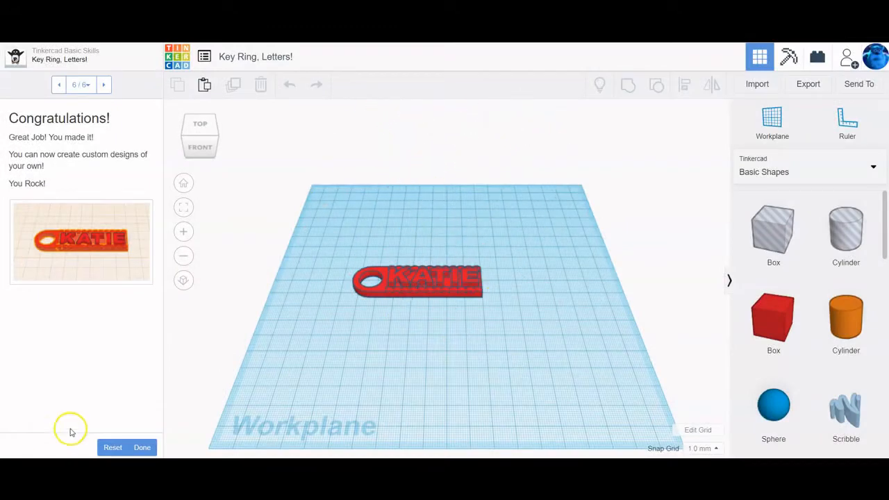
# Complete the Key Ring, Letters! lesson, continue to the Die on the Workplane project and advance to its second step
pyautogui.click(146, 447)
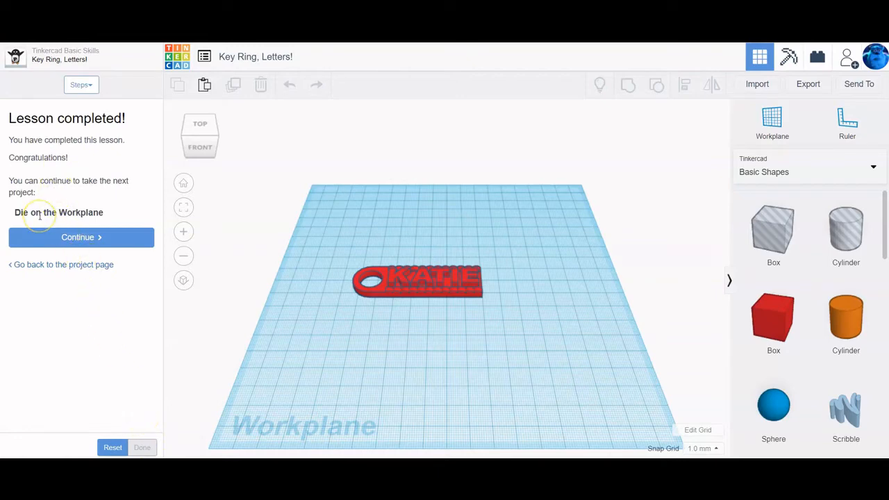
pyautogui.click(88, 238)
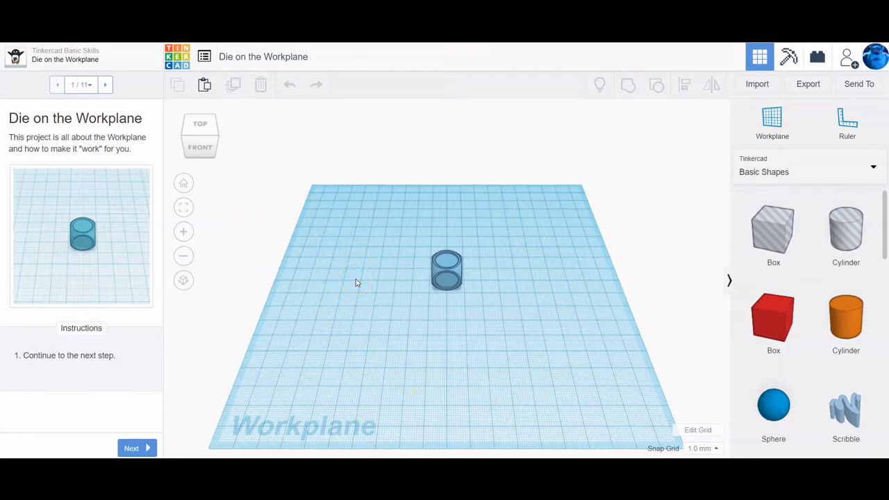
pyautogui.click(134, 449)
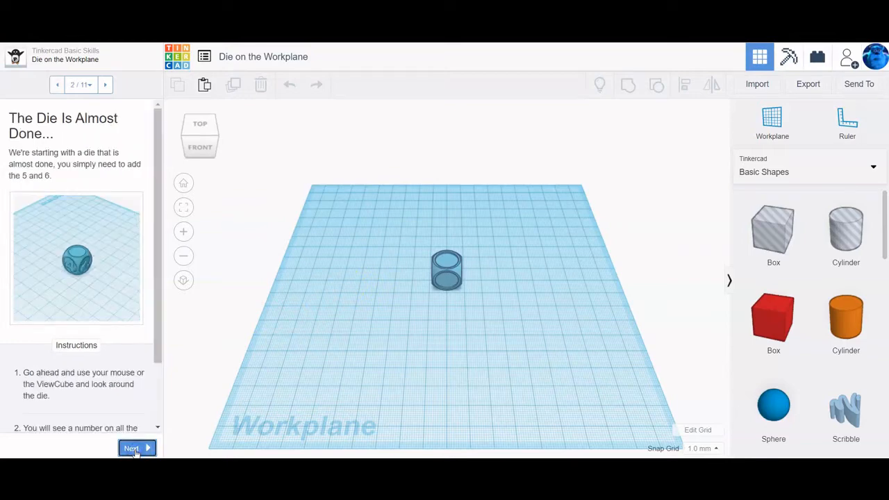
# Read the lesson instructions and examine the numbers on all sides of the die, including its underside
pyautogui.scroll(-3, 121, 329)
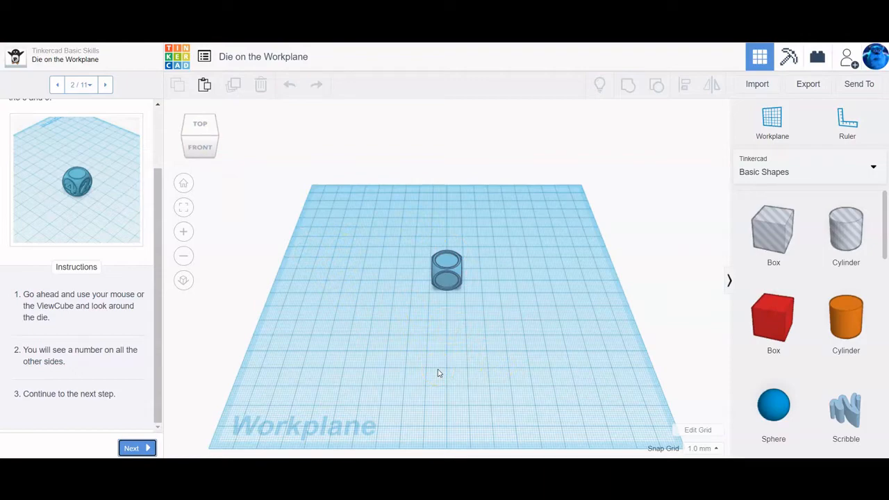
pyautogui.moveTo(429, 373); pyautogui.dragTo(221, 355, button='right')
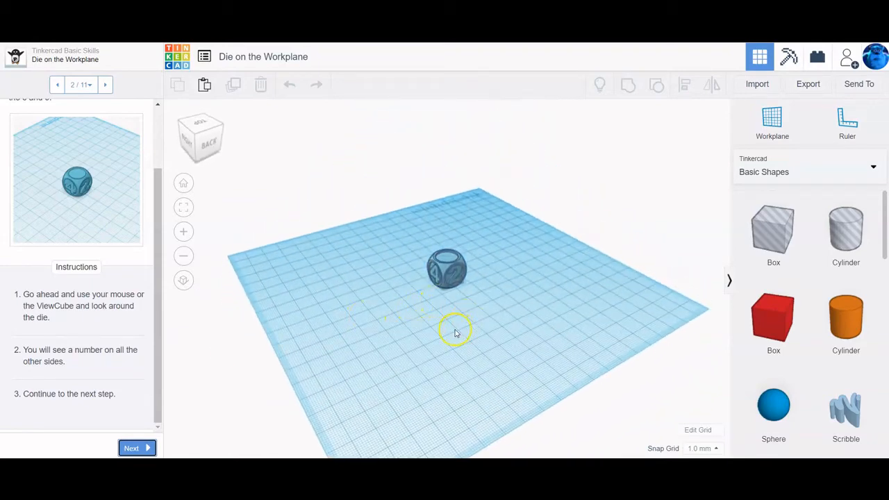
pyautogui.moveTo(455, 333)
pyautogui.mouseDown(button='right')
pyautogui.moveTo(440, 220)
pyautogui.moveTo(447, 183)
pyautogui.moveTo(442, 299)
pyautogui.moveTo(210, 302)
pyautogui.mouseUp(button='right')
pyautogui.moveTo(489, 319)
pyautogui.mouseDown(button='right')
pyautogui.moveTo(433, 338)
pyautogui.moveTo(231, 331)
pyautogui.moveTo(234, 321)
pyautogui.moveTo(300, 333)
pyautogui.moveTo(302, 373)
pyautogui.moveTo(432, 326)
pyautogui.moveTo(478, 270)
pyautogui.moveTo(468, 236)
pyautogui.moveTo(450, 286)
pyautogui.moveTo(371, 311)
pyautogui.moveTo(299, 317)
pyautogui.moveTo(280, 339)
pyautogui.moveTo(278, 364)
pyautogui.moveTo(349, 371)
pyautogui.moveTo(530, 353)
pyautogui.moveTo(603, 330)
pyautogui.mouseUp(button='right')
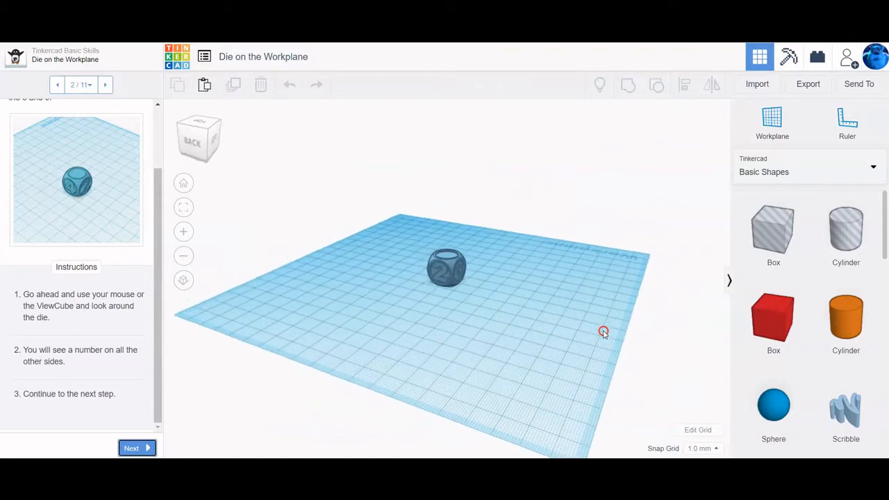
pyautogui.moveTo(495, 297); pyautogui.dragTo(642, 289, button='right')
pyautogui.click(508, 301)
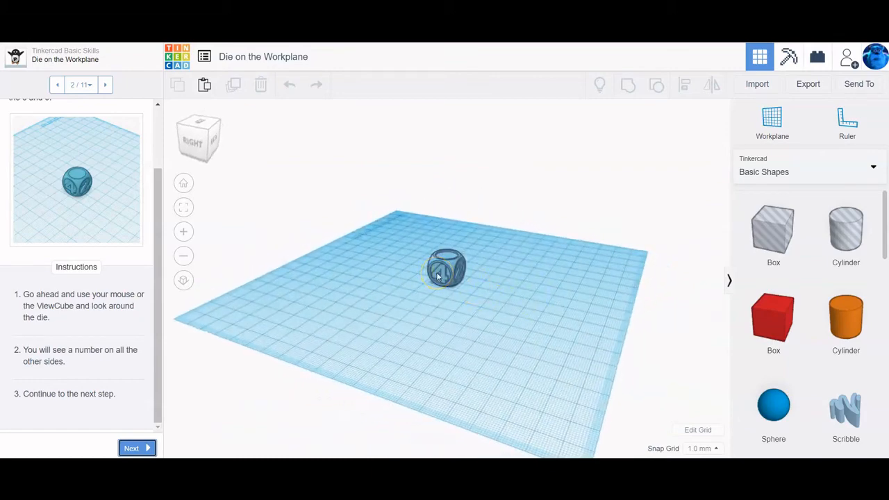
pyautogui.moveTo(458, 300); pyautogui.dragTo(354, 162, button='right')
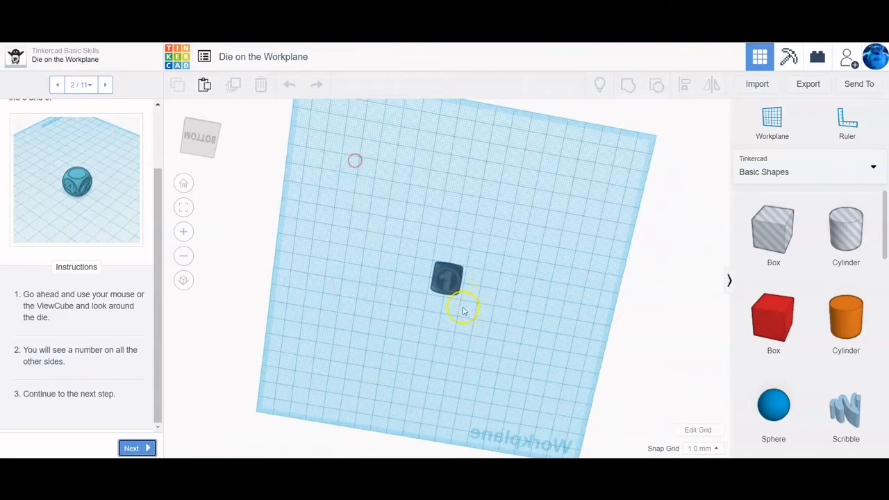
pyautogui.moveTo(469, 299); pyautogui.dragTo(460, 422, button='right')
pyautogui.moveTo(476, 295); pyautogui.dragTo(423, 311, button='right')
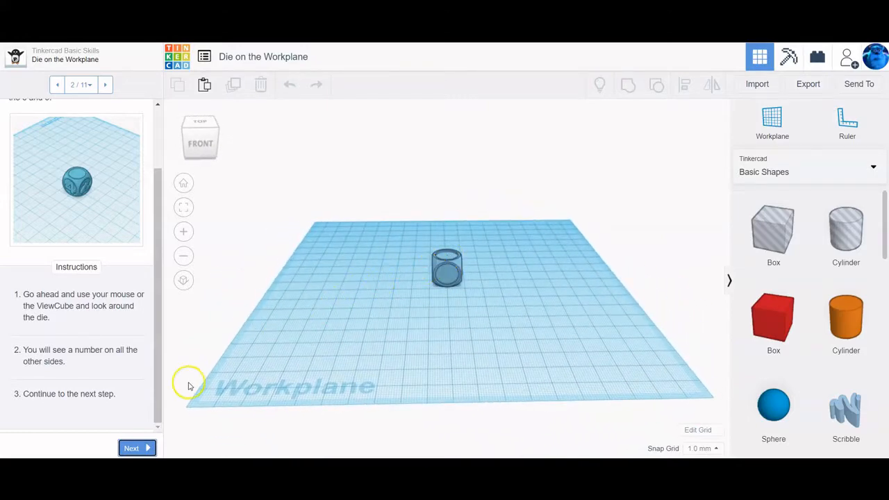
# Advance to the Move the Workplane lesson step and place a workplane on the front face of the die
pyautogui.click(134, 448)
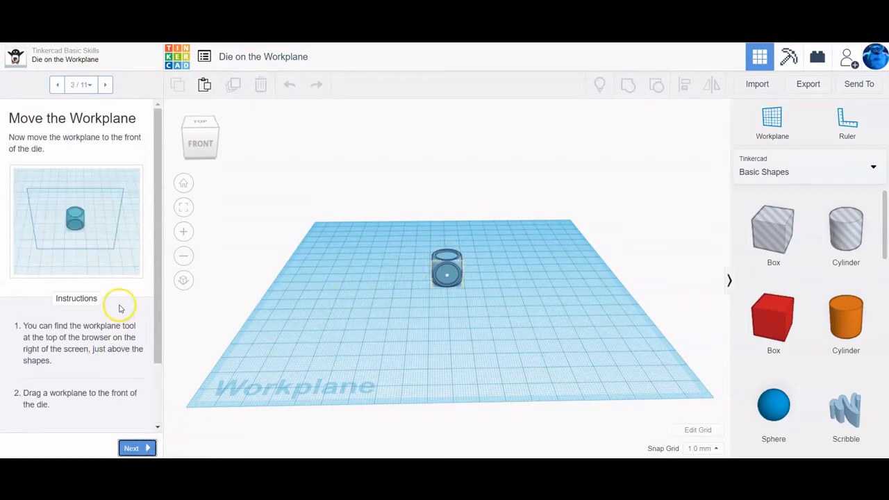
pyautogui.scroll(-2, 119, 308)
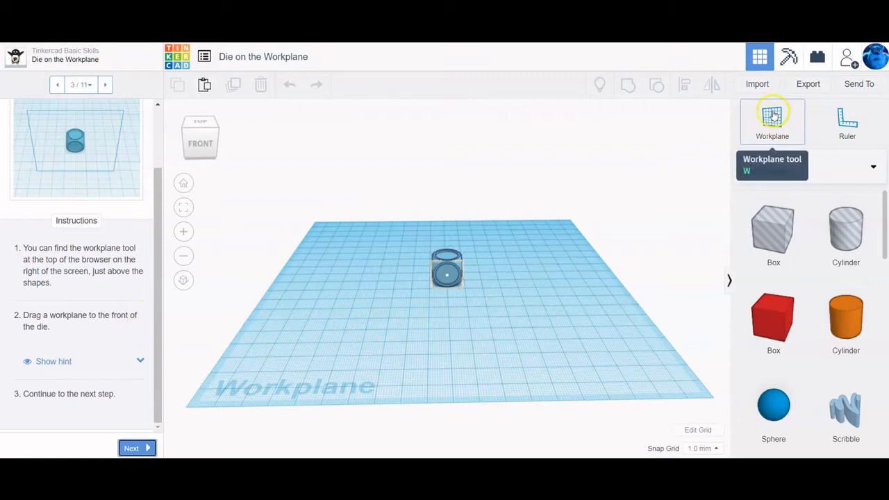
pyautogui.moveTo(779, 123); pyautogui.dragTo(448, 278)
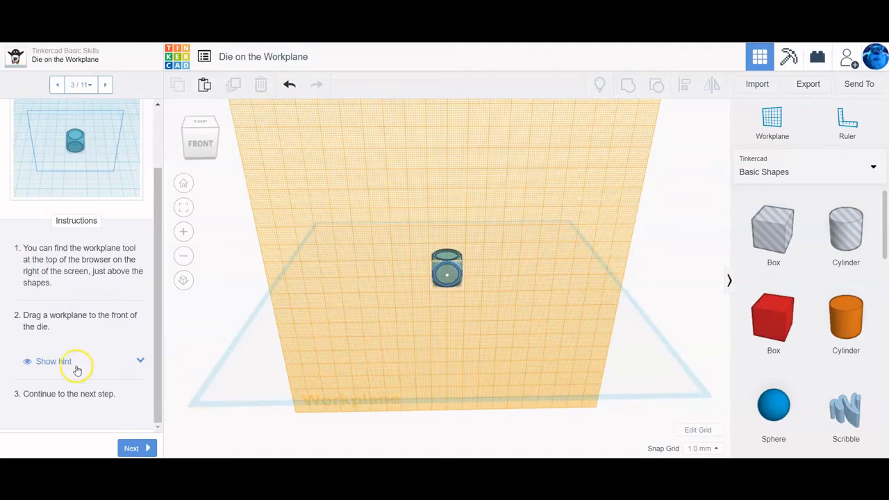
# Advance to the Place the Number 5 lesson step and switch the shape library to Text and numbers
pyautogui.click(131, 448)
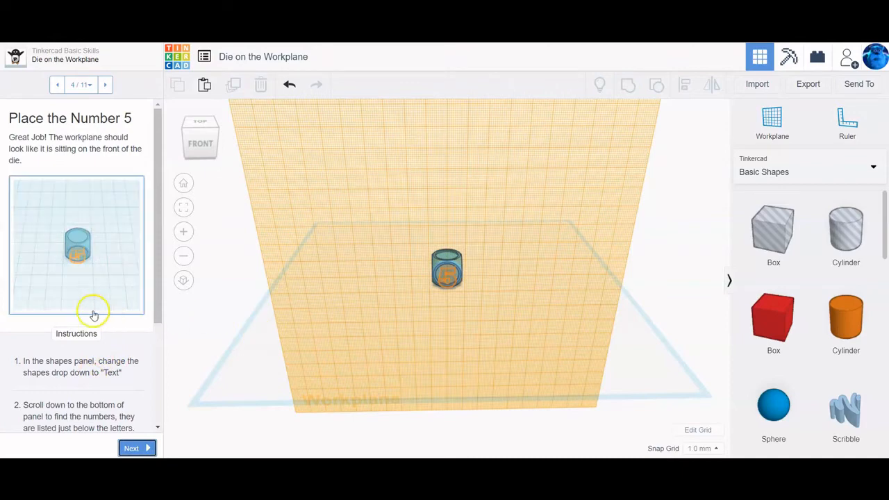
pyautogui.scroll(-2, 93, 312)
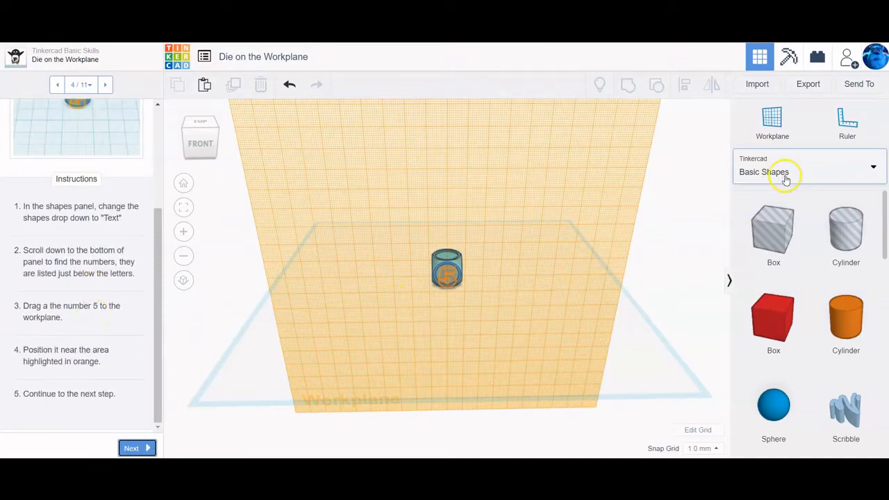
pyautogui.scroll(-10, 819, 258)
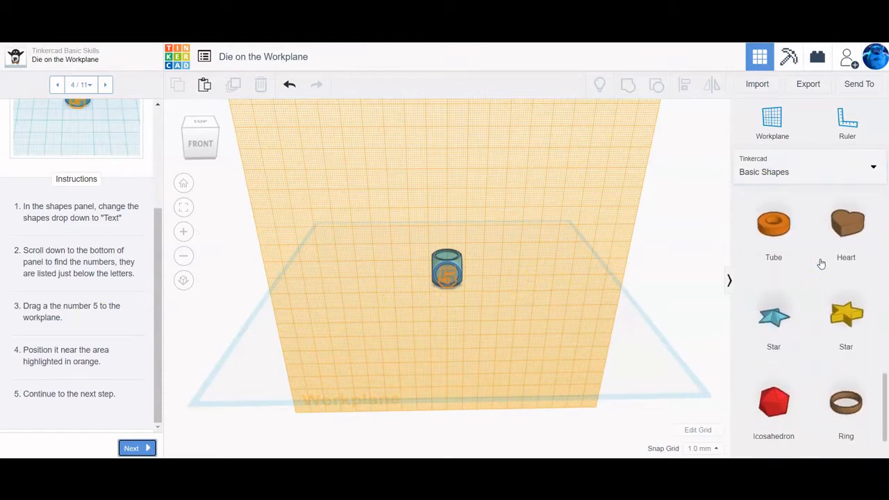
pyautogui.scroll(-3, 820, 261)
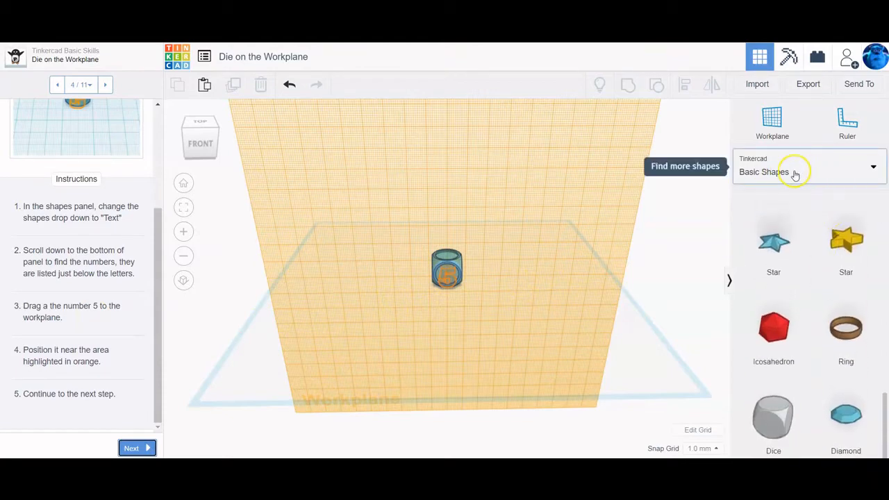
pyautogui.click(793, 173)
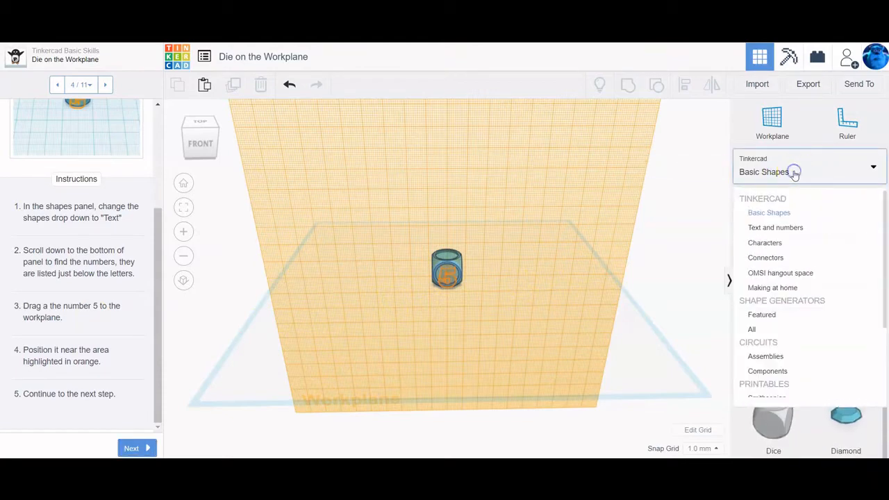
pyautogui.click(758, 229)
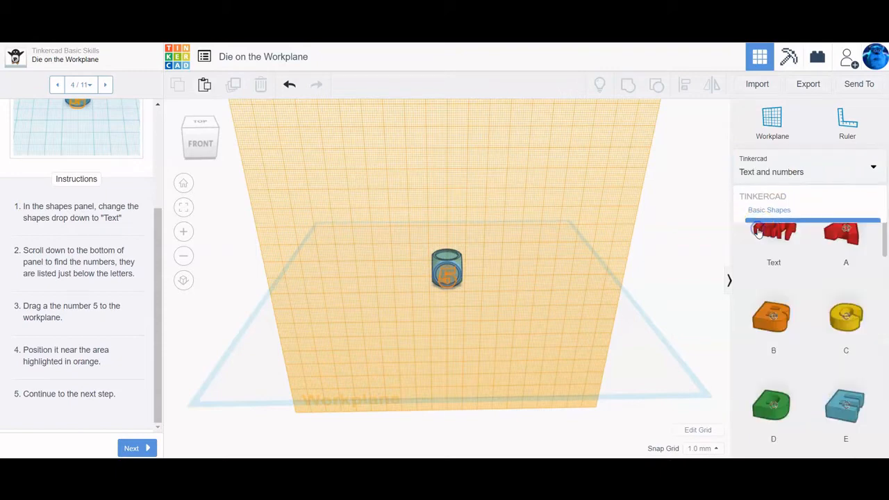
# Place the number 5 shape on the die's front face and nudge it one grid step left onto the orange outline
pyautogui.scroll(-3, 806, 243)
pyautogui.scroll(-9, 804, 250)
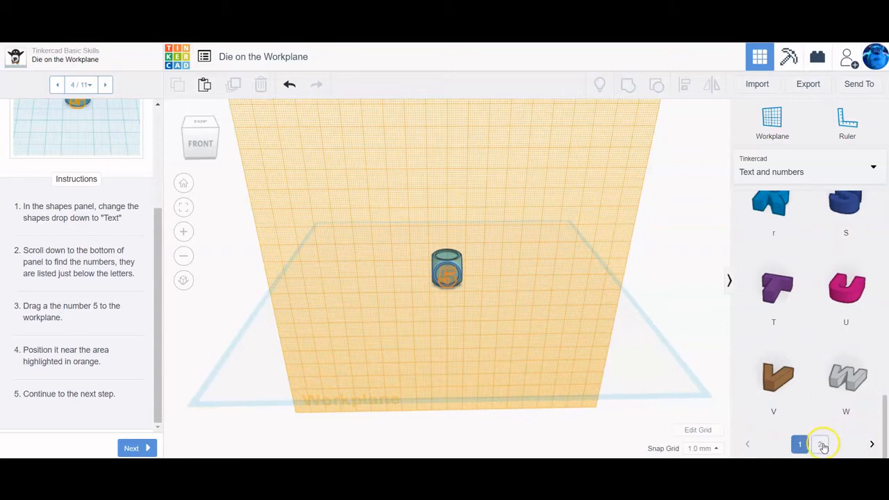
pyautogui.click(821, 446)
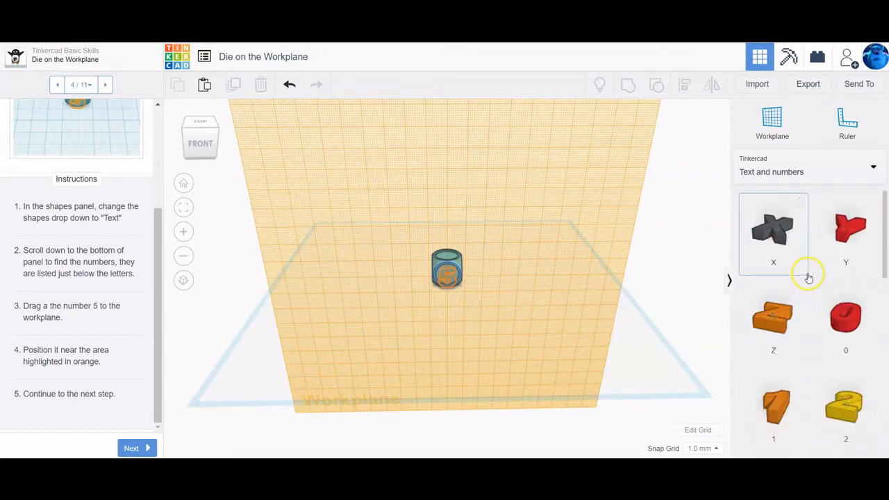
pyautogui.scroll(-1, 805, 273)
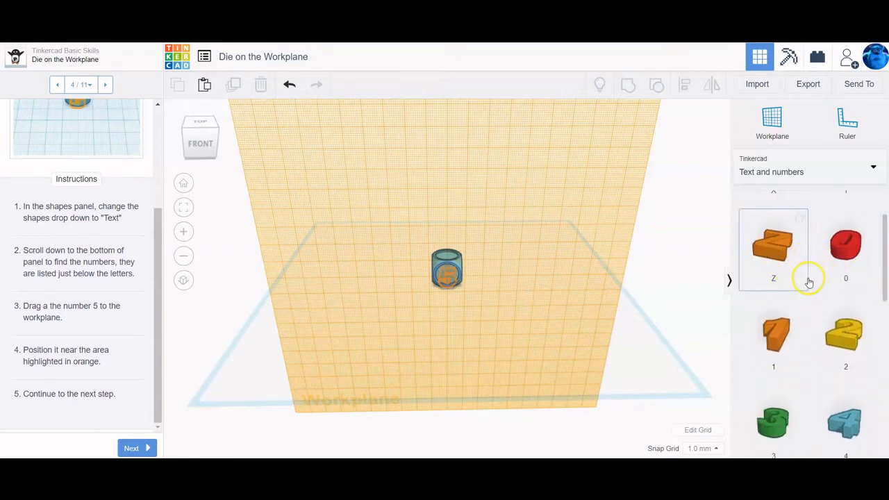
pyautogui.scroll(-1, 807, 279)
pyautogui.scroll(-2, 805, 284)
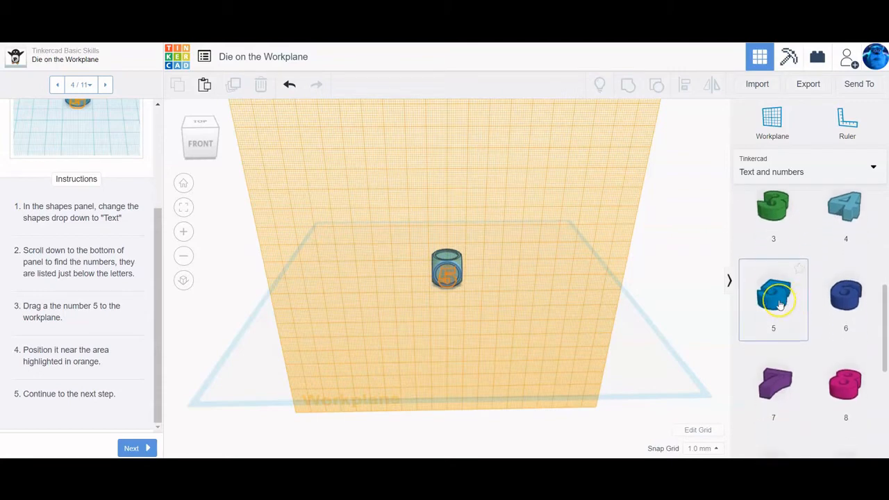
pyautogui.moveTo(779, 304); pyautogui.dragTo(448, 282)
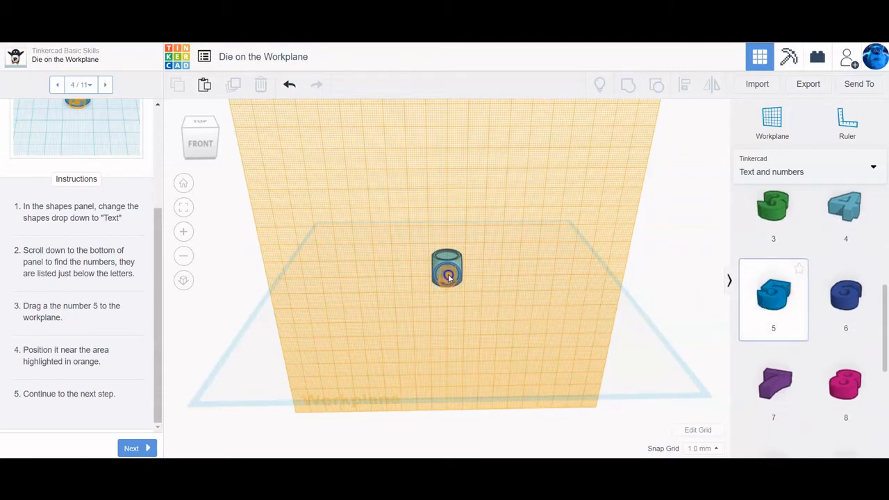
pyautogui.moveTo(448, 277); pyautogui.dragTo(448, 277)
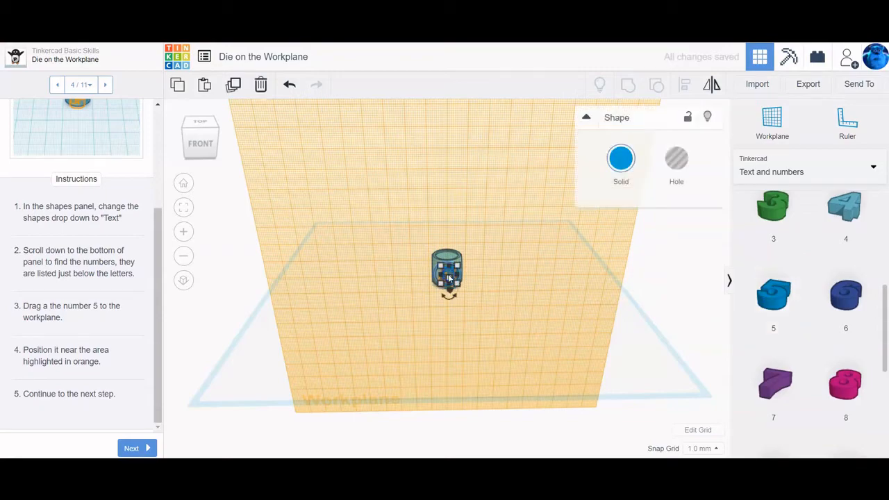
pyautogui.click(183, 207)
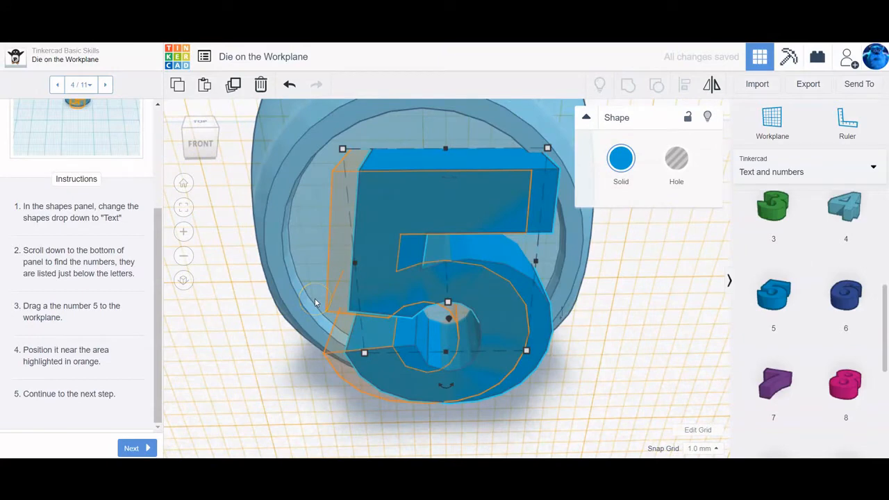
pyautogui.press('Left')
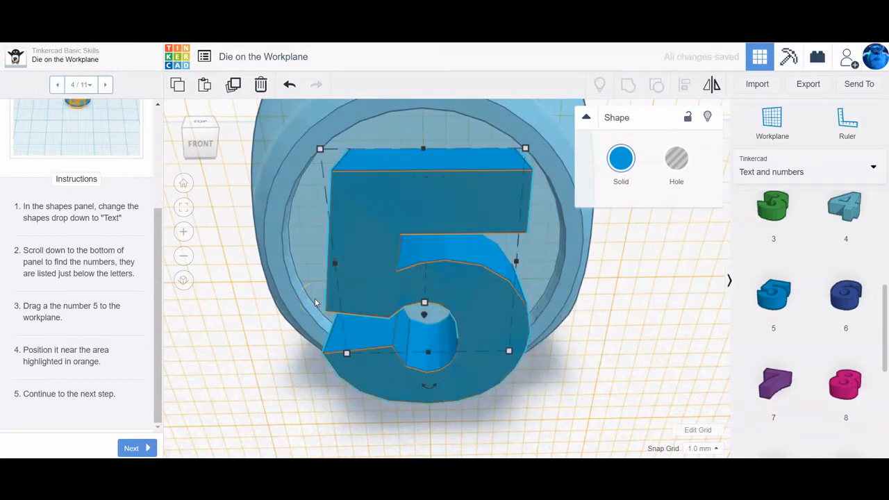
# Advance to the Scale the 5 Smaller lesson step and reduce the thickness of the 5 to 1 mm
pyautogui.click(132, 448)
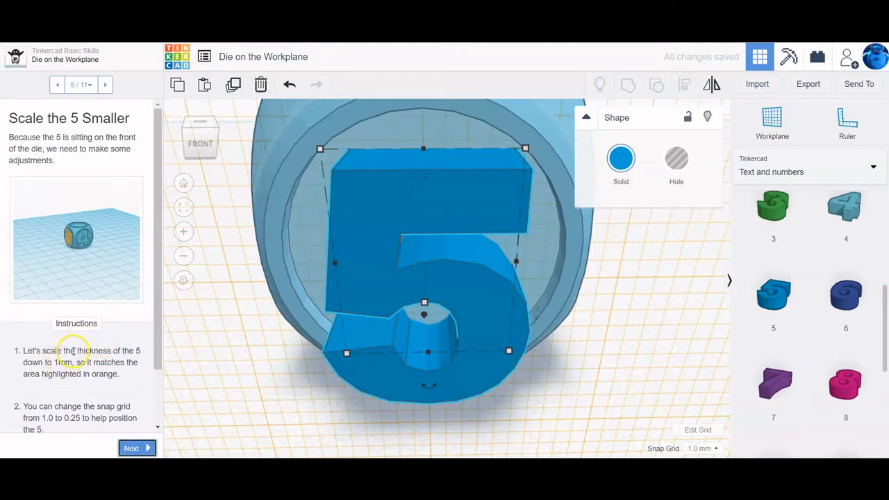
pyautogui.moveTo(196, 338); pyautogui.dragTo(361, 322, button='right')
pyautogui.click(370, 311)
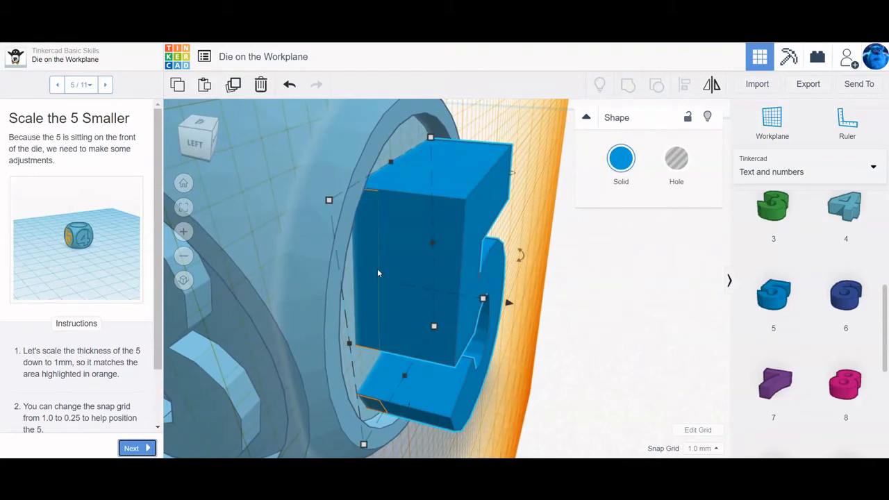
pyautogui.moveTo(482, 300)
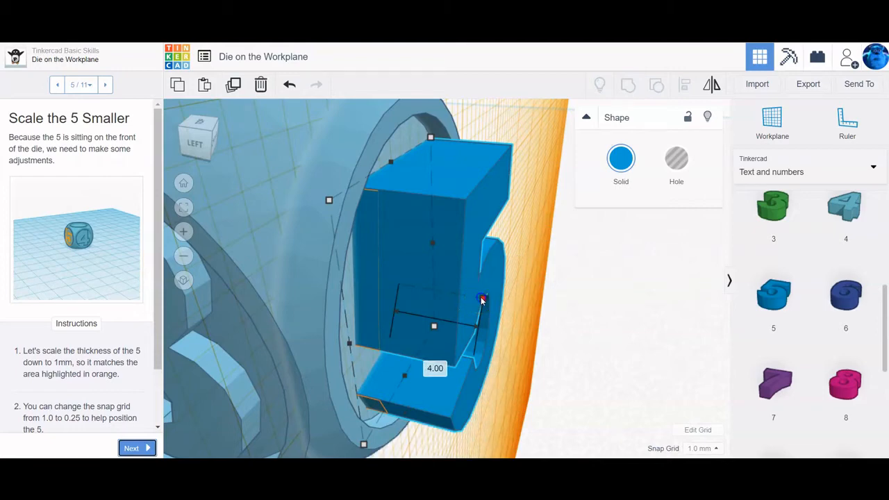
pyautogui.moveTo(482, 300); pyautogui.dragTo(422, 297)
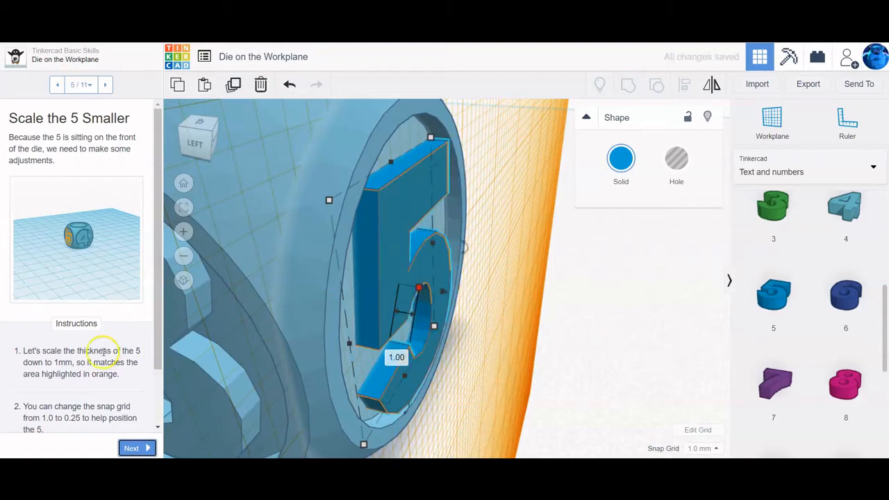
# Set the snap grid to 0.25 mm, check the fit of the 5 and advance to the Rinse and Repeat lesson step
pyautogui.scroll(-2, 99, 349)
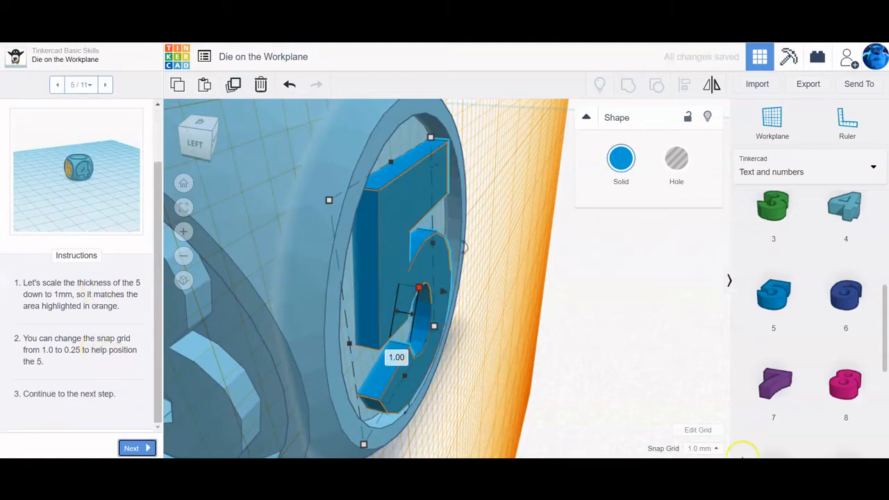
pyautogui.click(712, 448)
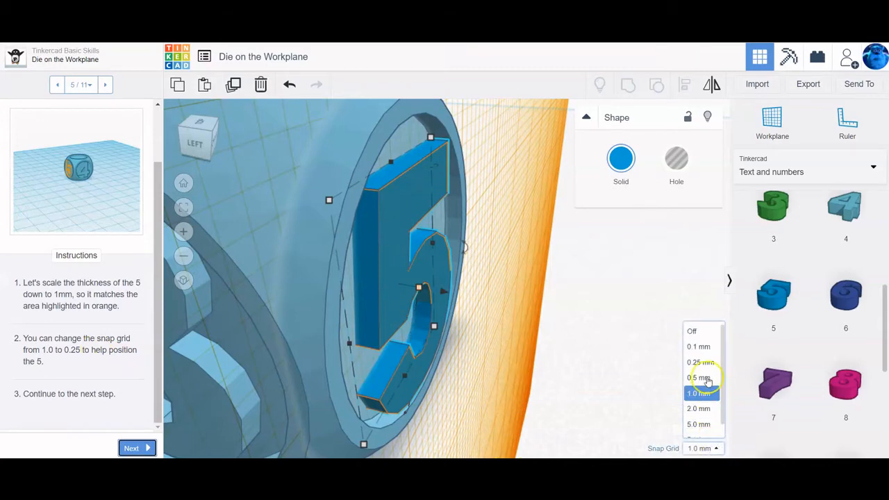
pyautogui.click(705, 362)
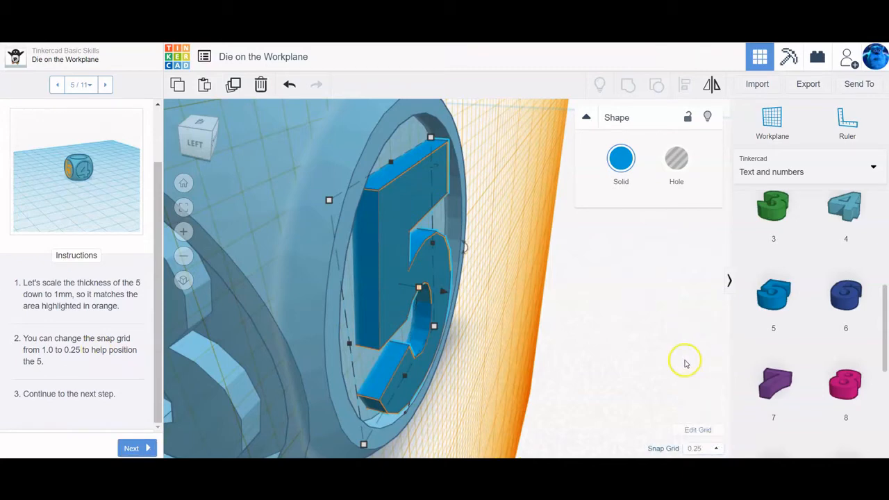
pyautogui.moveTo(572, 363); pyautogui.dragTo(510, 347, button='right')
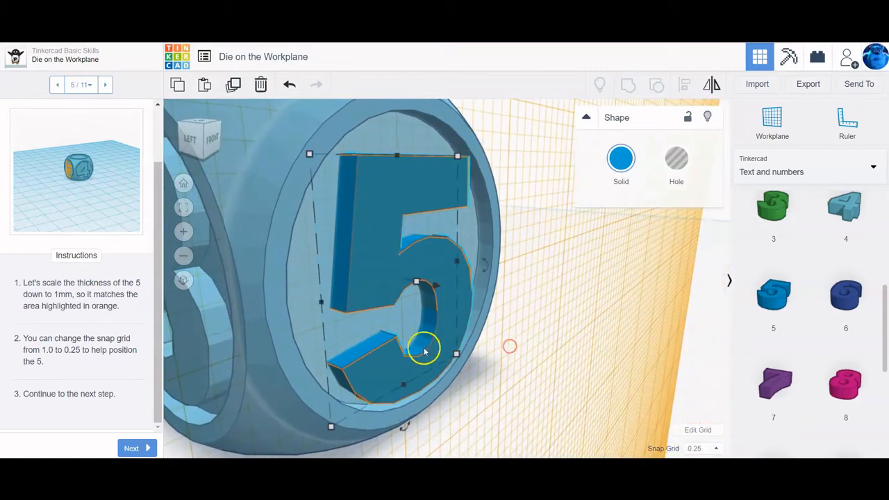
pyautogui.click(139, 448)
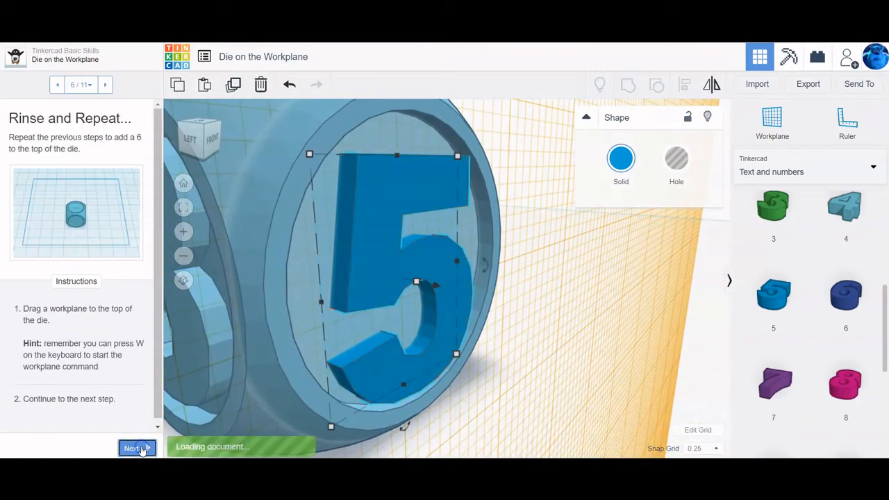
# Reset the workplane to its original location and place it on the top face of the die
pyautogui.scroll(-1, 104, 325)
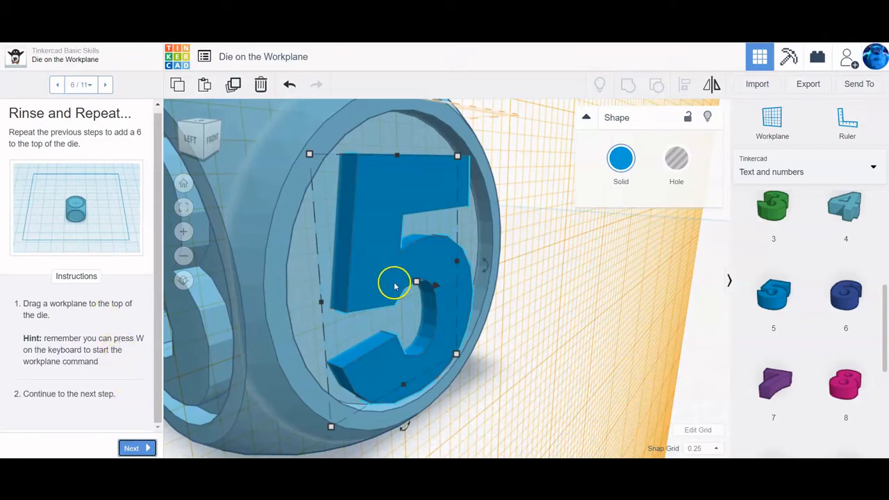
pyautogui.click(183, 182)
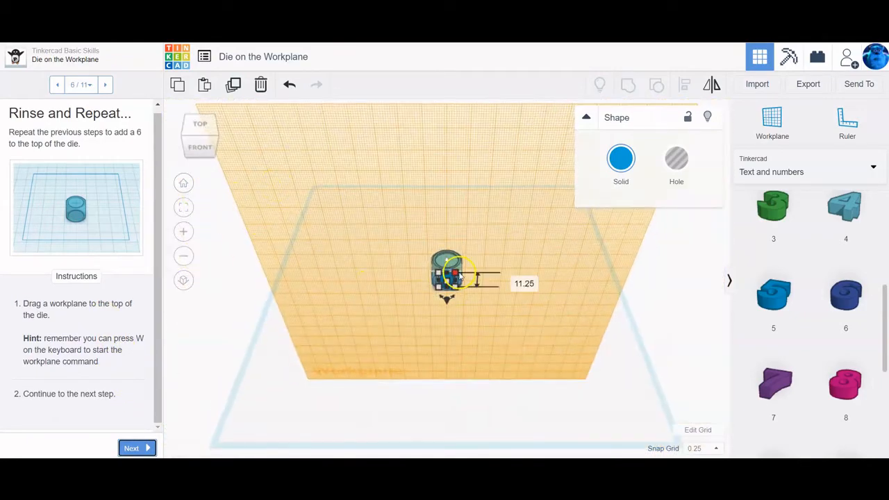
pyautogui.click(775, 127)
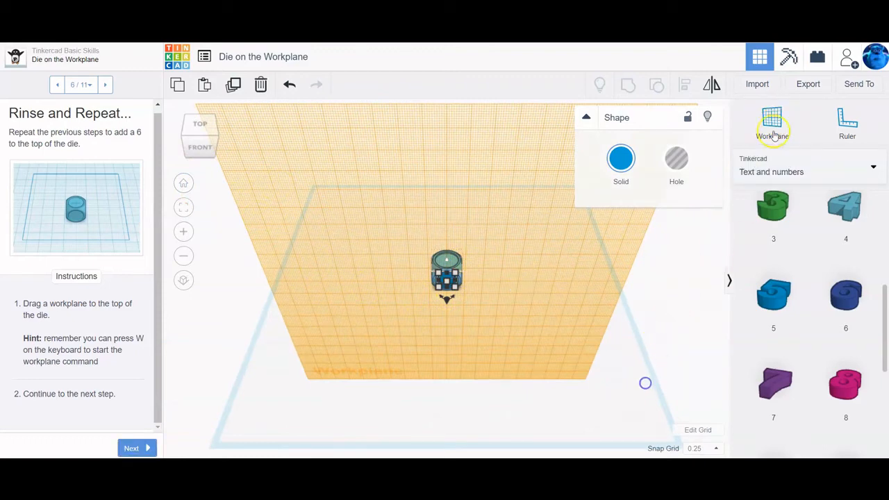
pyautogui.click(641, 377)
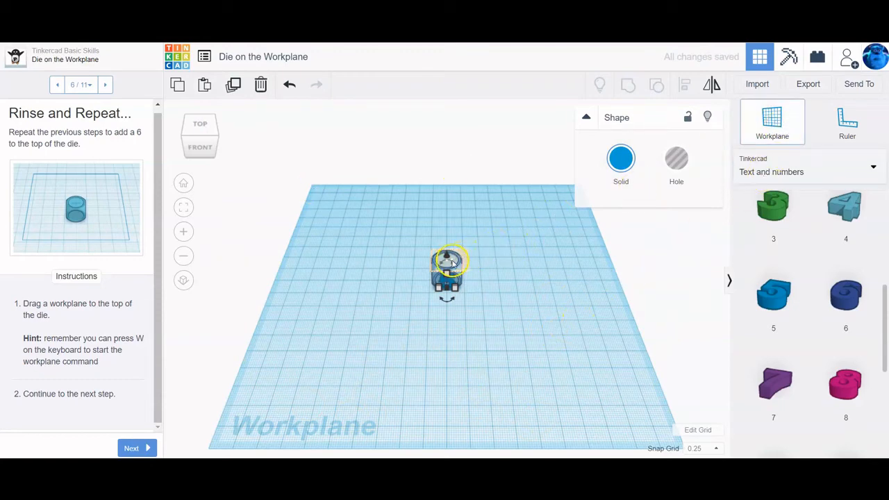
pyautogui.click(448, 266)
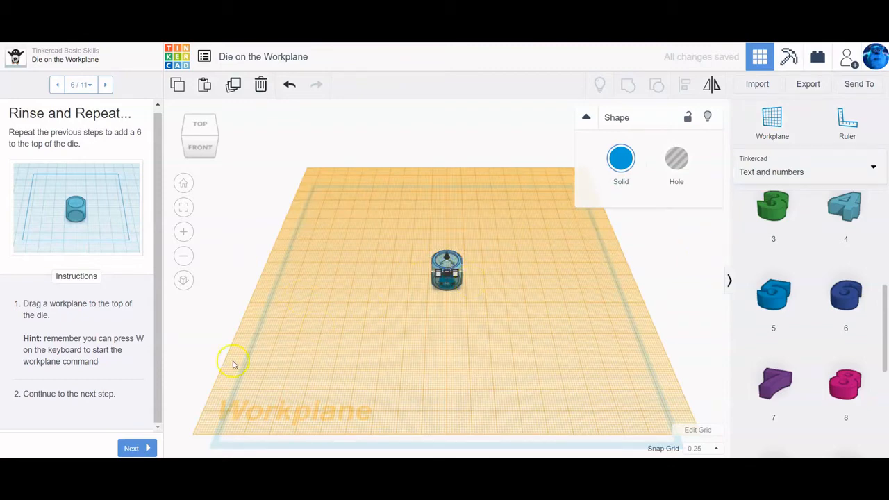
# Advance to the Add the Number 6 lesson step and place the number 6 shape on the orange outline on top of the die
pyautogui.click(136, 448)
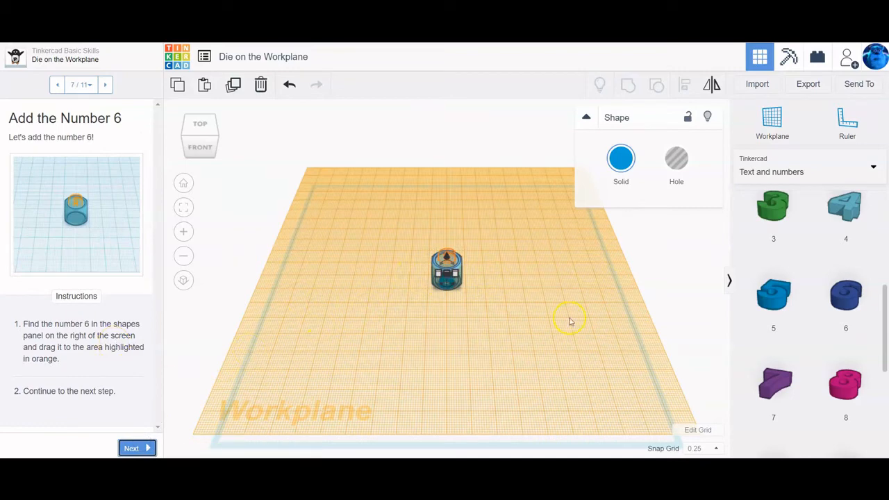
pyautogui.moveTo(843, 294); pyautogui.dragTo(445, 260)
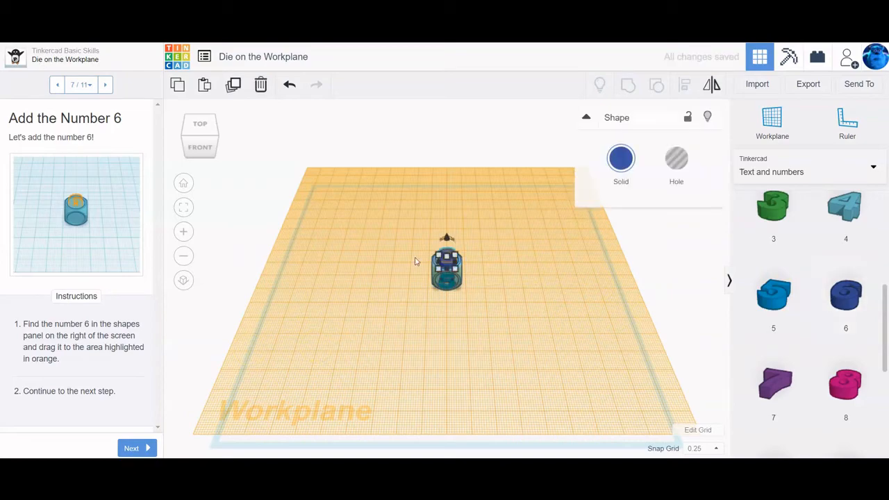
# Set the snap grid to 0.1 mm and nudge the 6 one grid step toward the back of the die to match the orange outline
pyautogui.click(182, 207)
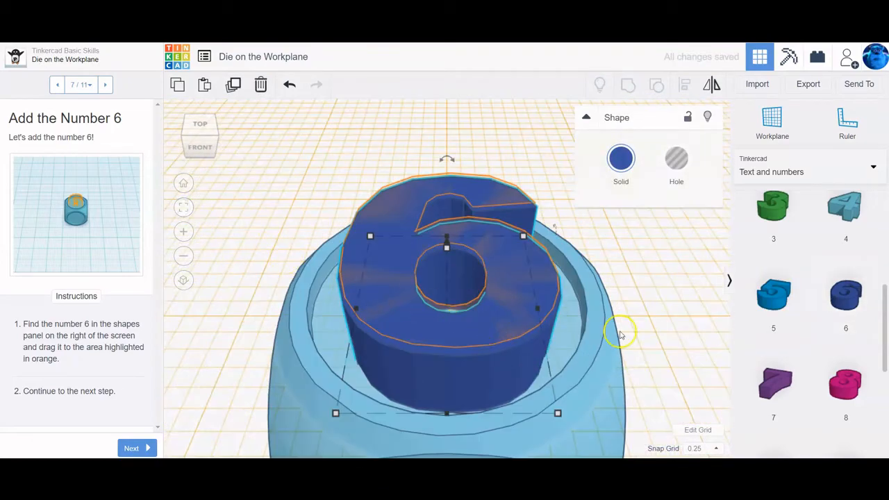
pyautogui.click(198, 125)
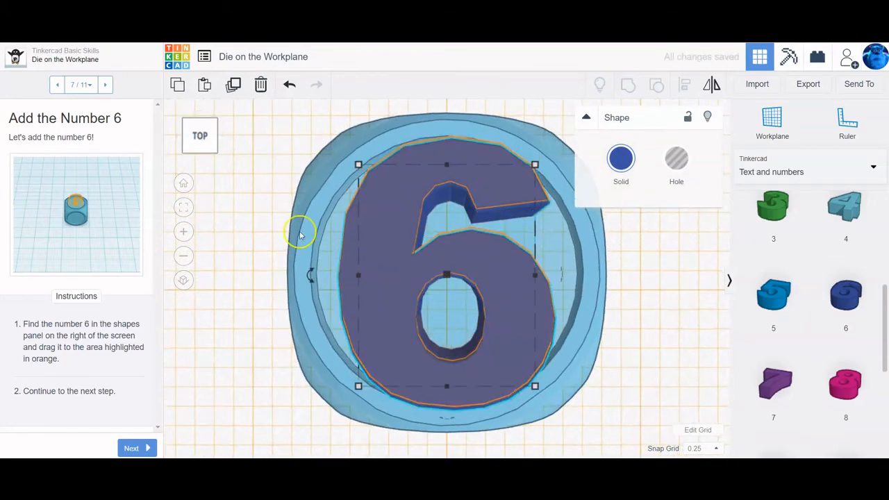
pyautogui.click(695, 448)
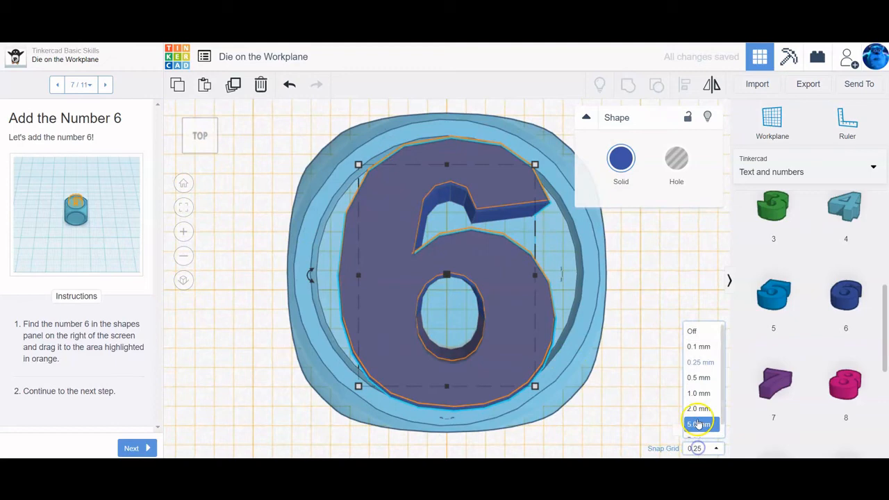
pyautogui.click(694, 346)
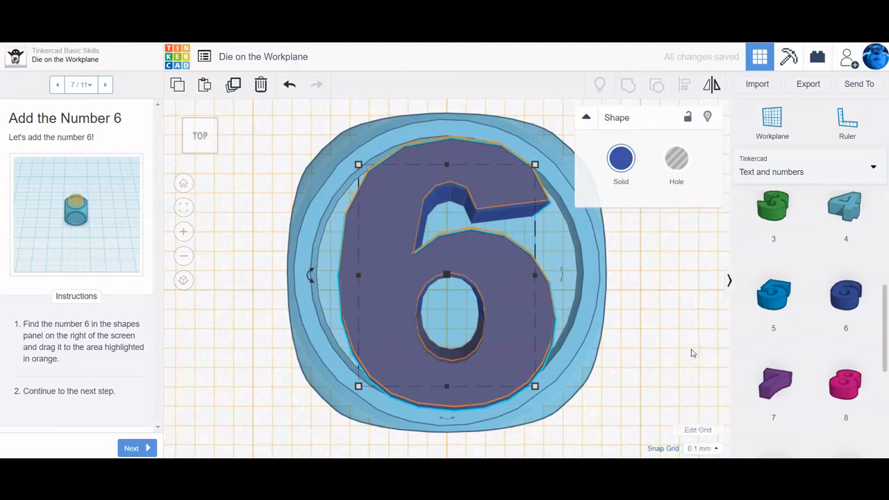
pyautogui.press('Up')
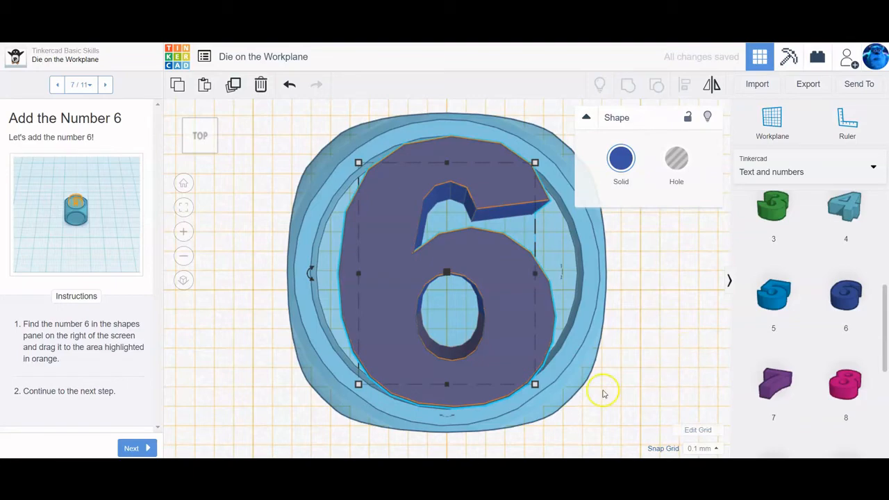
# Advance to the Make the 6 Shorter lesson step and reduce the height of the 6 to 1 mm
pyautogui.click(134, 448)
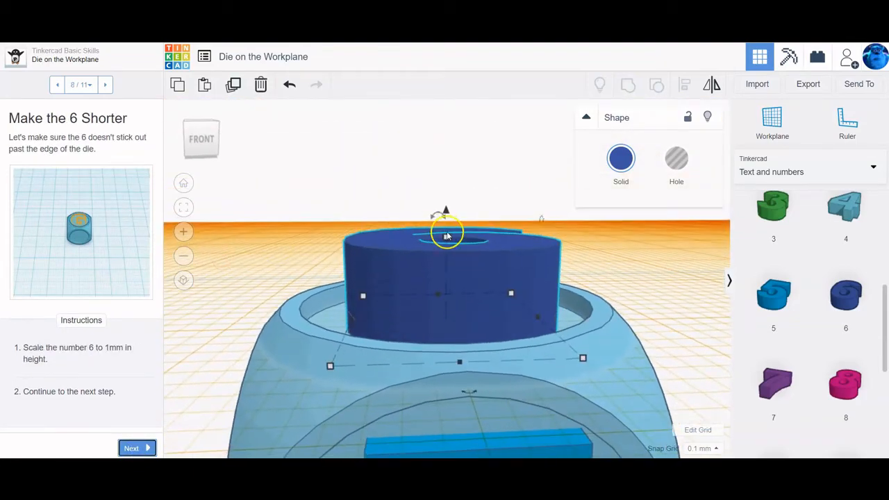
pyautogui.moveTo(444, 232); pyautogui.dragTo(444, 302)
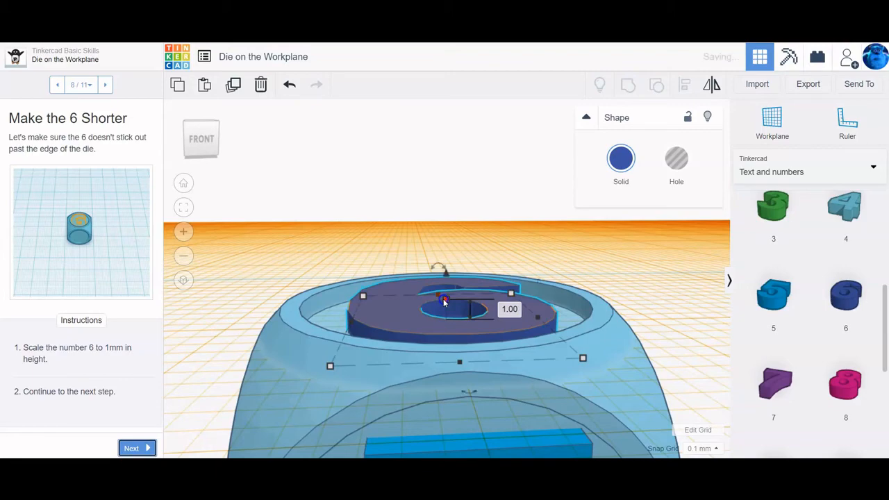
# Advance to the Reset the Workplane lesson step and return the workplane to its original location by placing it on a blank area
pyautogui.click(131, 448)
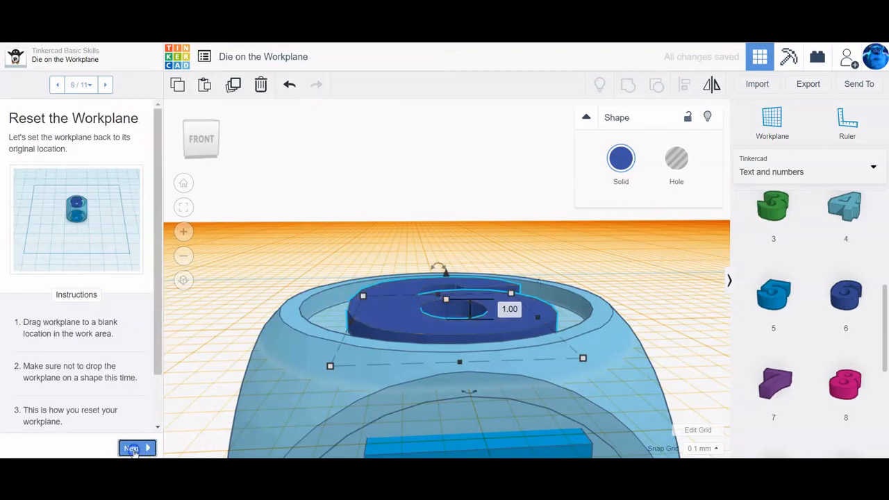
pyautogui.click(181, 181)
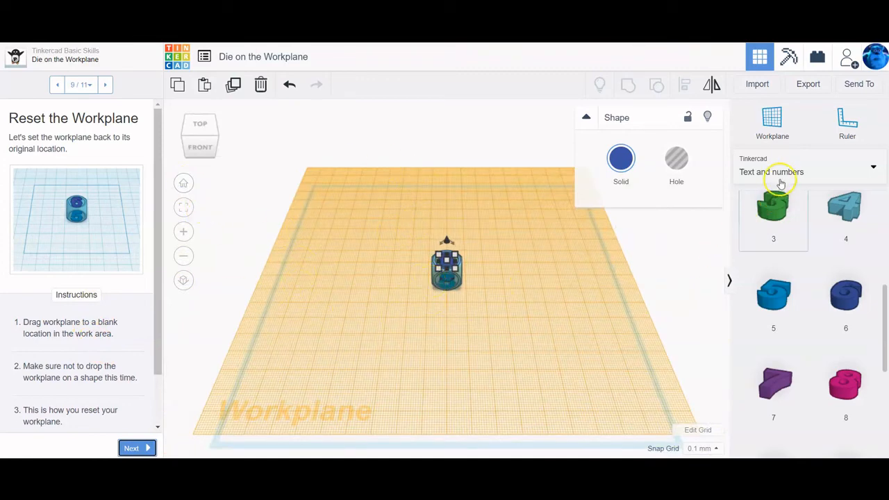
pyautogui.moveTo(774, 118); pyautogui.dragTo(665, 312)
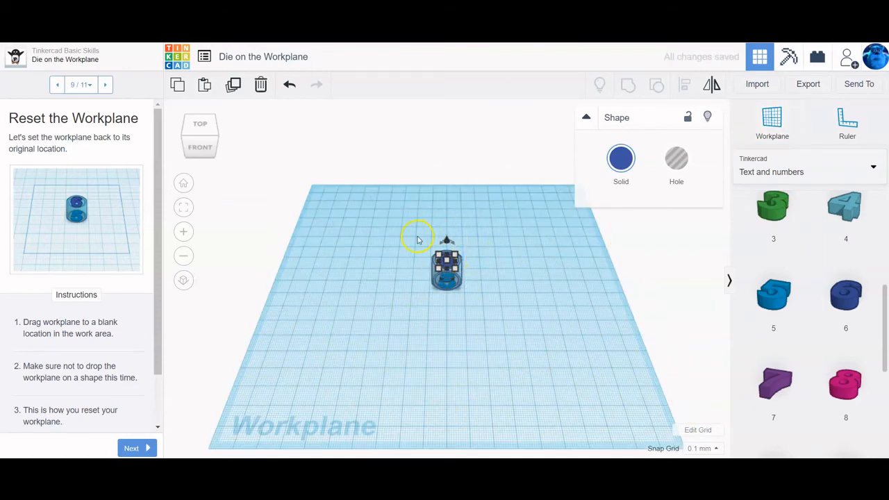
pyautogui.scroll(-1, 70, 340)
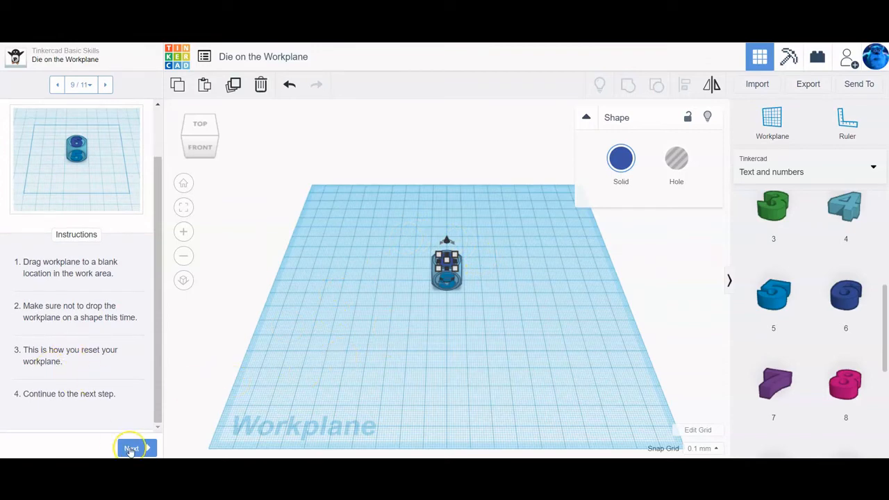
# Advance to the grouping lesson step and group the die, the 5 and the 6 into a single shape
pyautogui.click(130, 449)
pyautogui.scroll(-1, 110, 355)
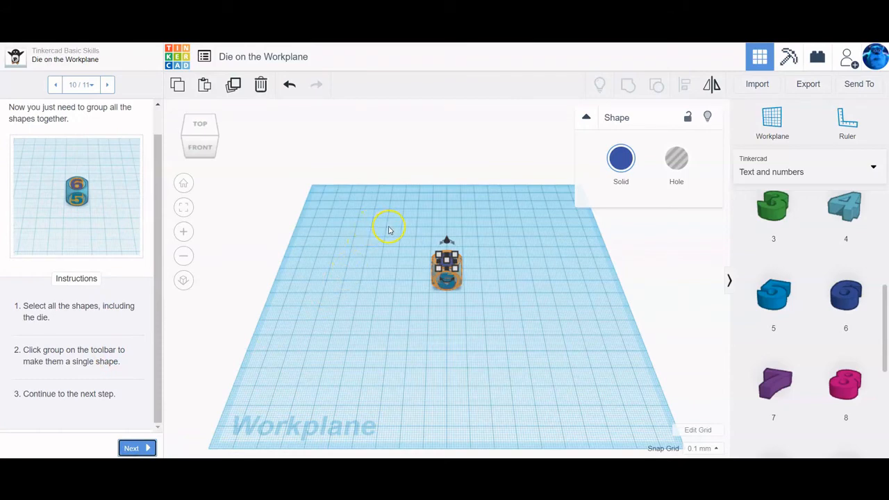
pyautogui.moveTo(388, 227); pyautogui.dragTo(506, 314)
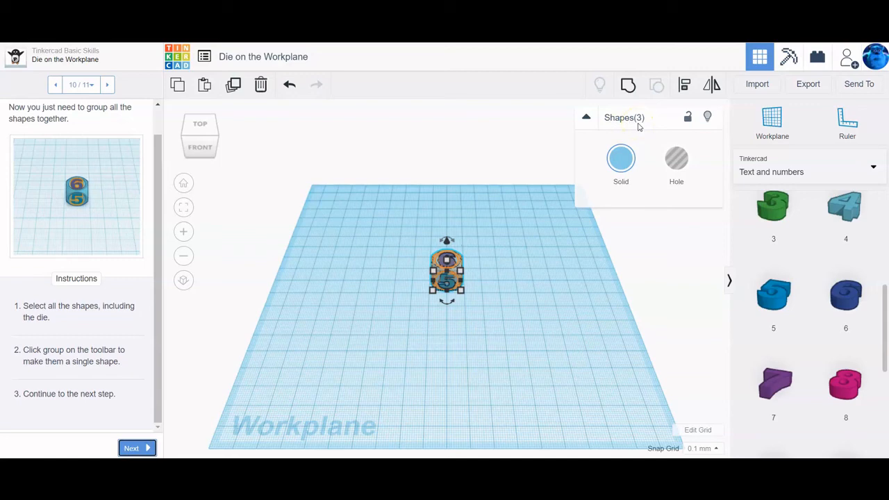
pyautogui.click(627, 84)
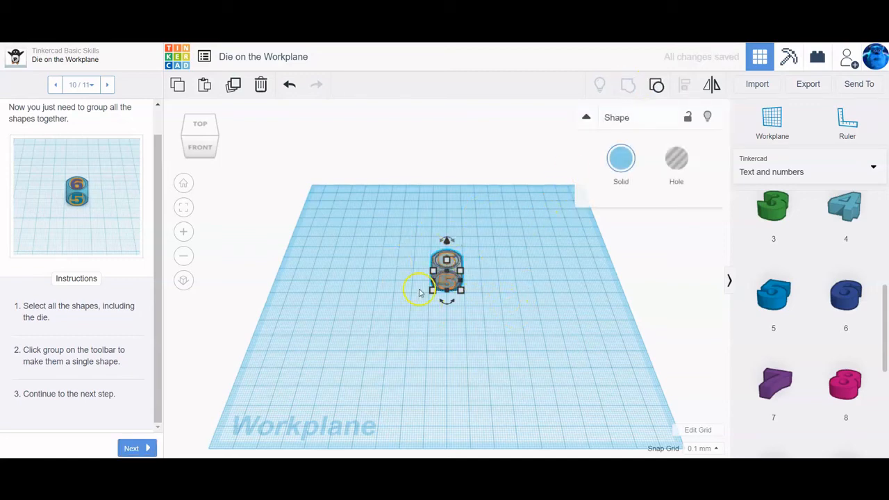
pyautogui.click(382, 293)
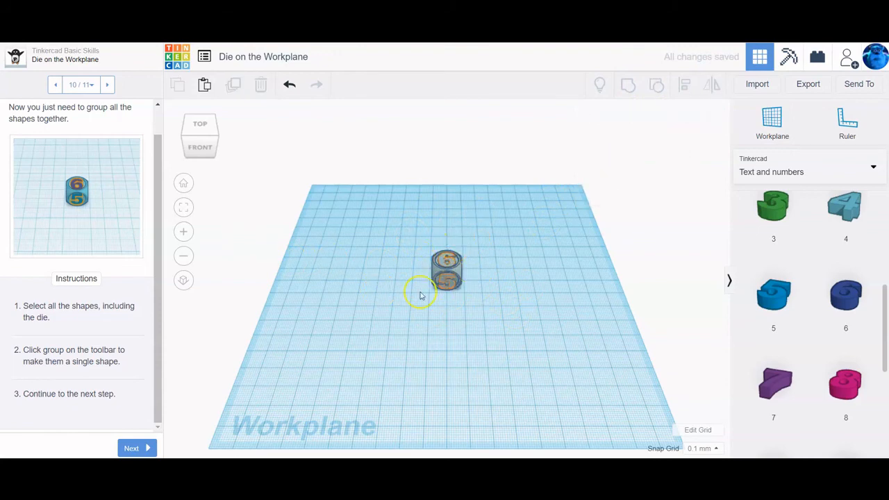
# Advance to the final Congratulations lesson step and view the finished die from a slightly different angle
pyautogui.click(131, 450)
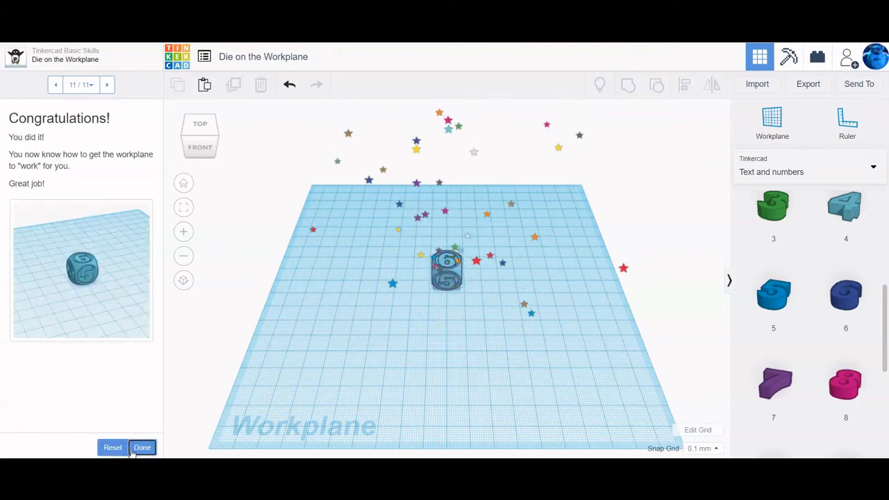
pyautogui.moveTo(449, 312)
pyautogui.mouseDown(button='right')
pyautogui.moveTo(607, 286)
pyautogui.moveTo(464, 302)
pyautogui.moveTo(353, 292)
pyautogui.moveTo(312, 230)
pyautogui.moveTo(449, 234)
pyautogui.moveTo(444, 312)
pyautogui.mouseUp(button='right')
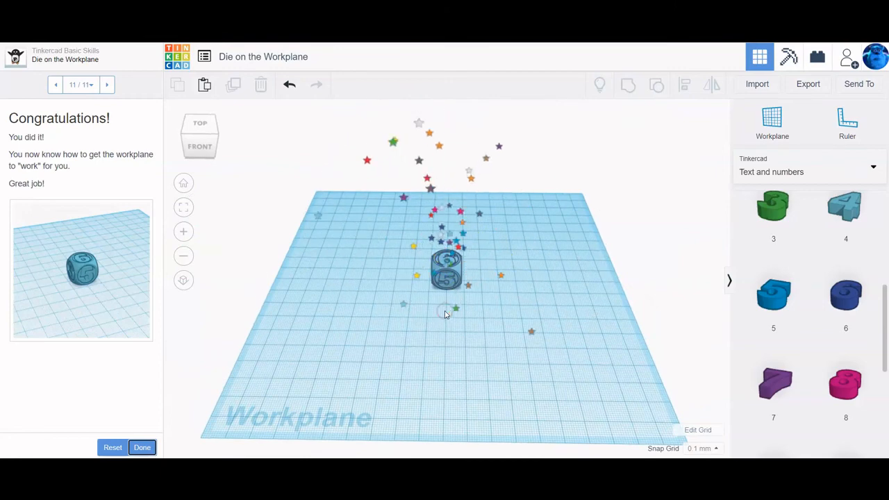